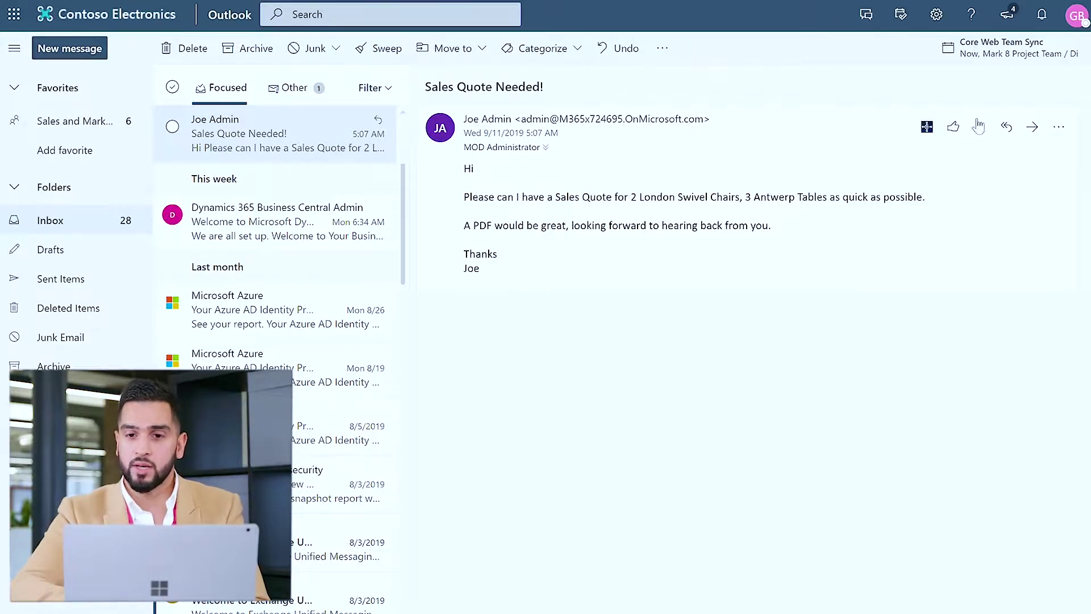
- Open Contact Insights for the sender and review Adatum Corporation's 3,618.72 balance, sales history and statistics
click(937, 135)
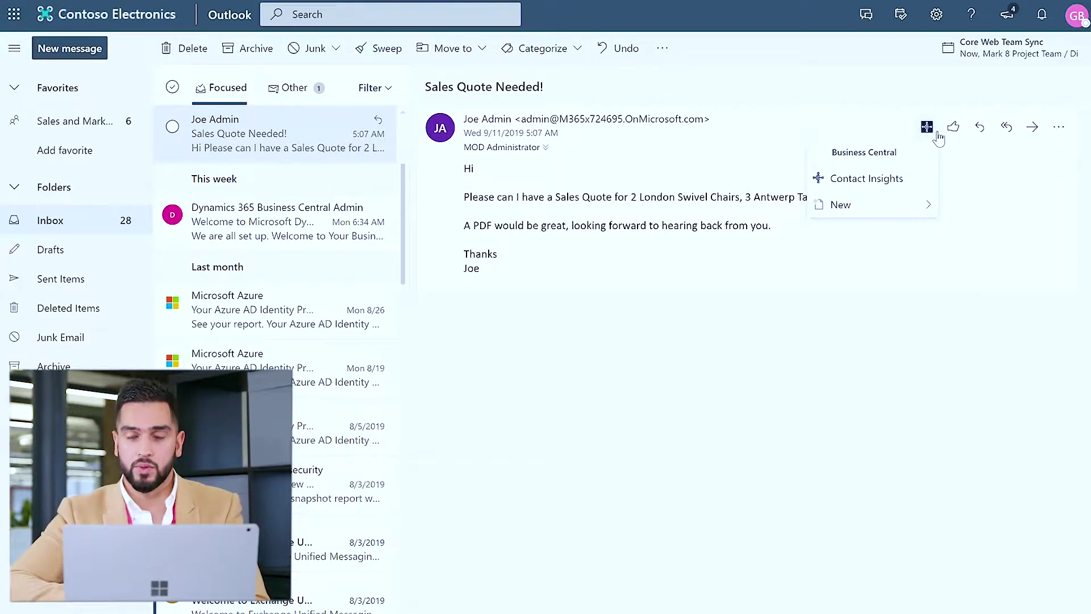
click(911, 177)
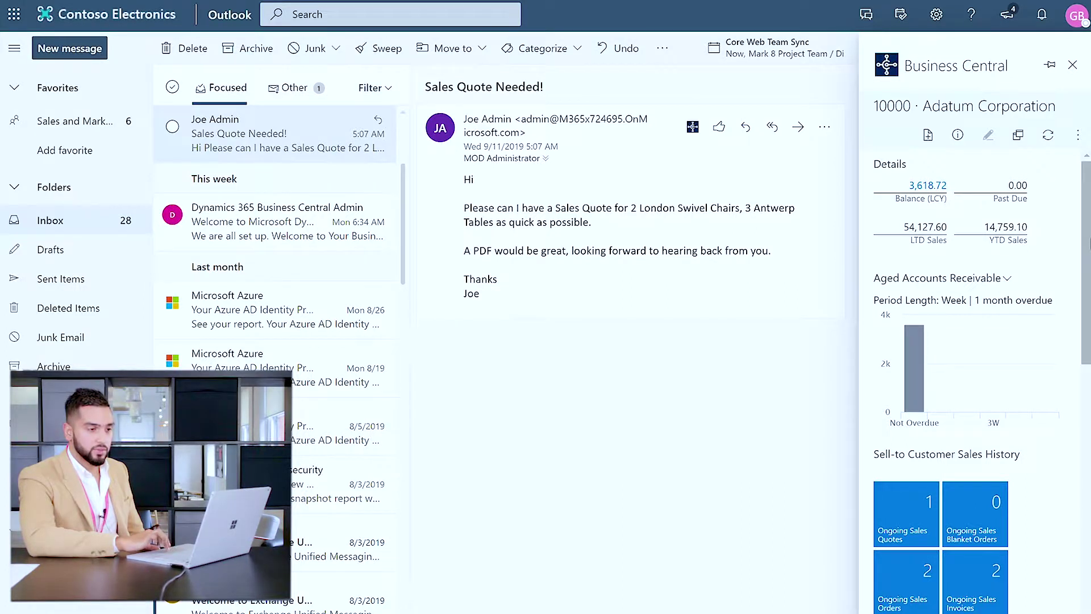
scroll(1086, 291, down, 2)
scroll(1086, 291, up, 1)
mouse_move(921, 280)
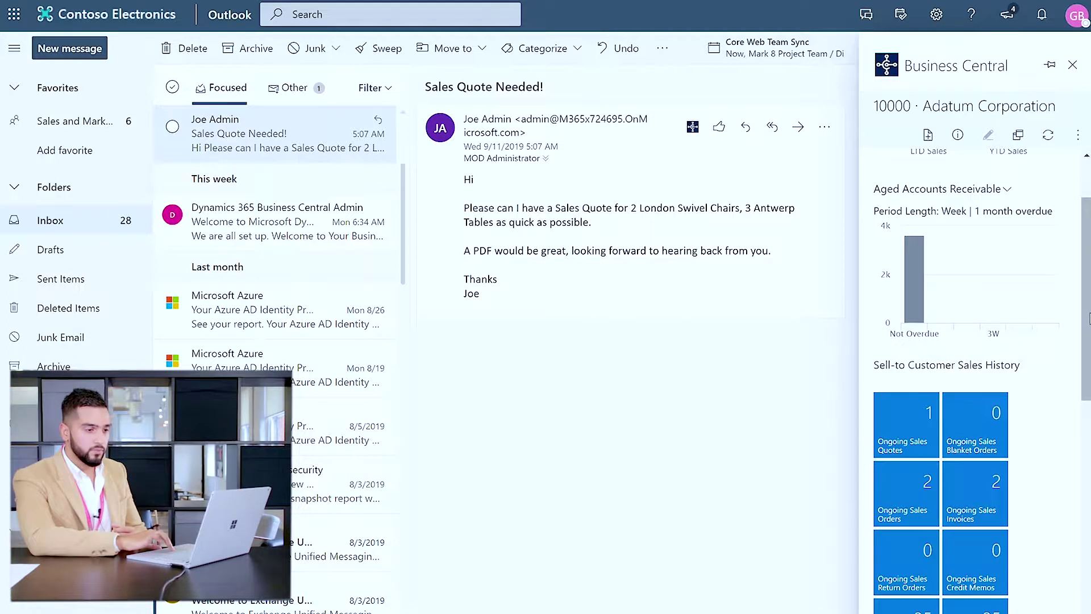
scroll(1086, 336, down, 1)
drag(1085, 337, 1076, 261)
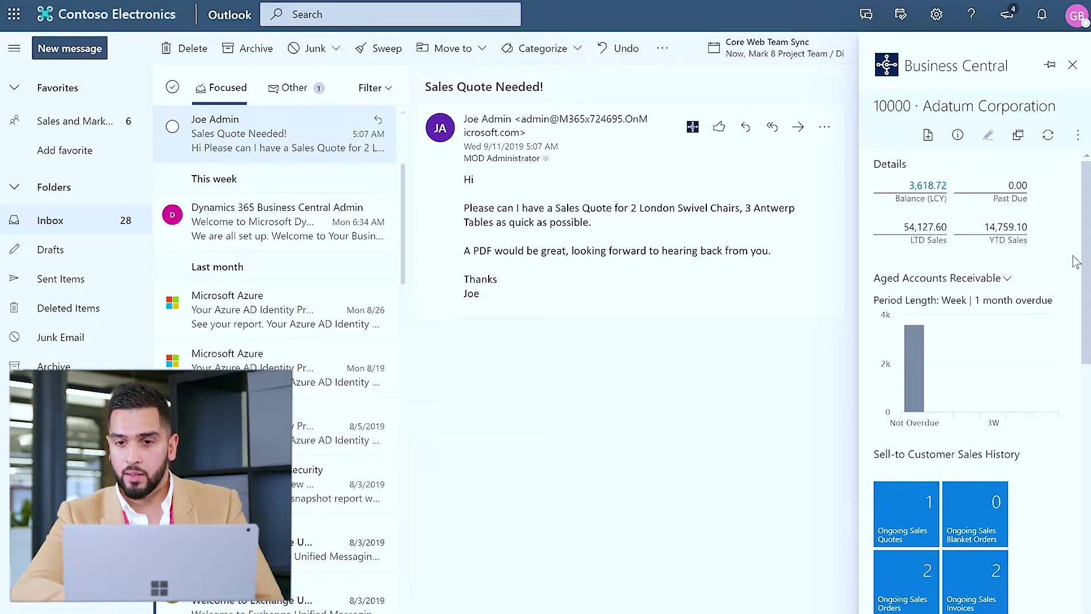
- Create a new sales quote and review suggested items 1908-S (quantity 2) and 1920-S (quantity 3)
click(928, 136)
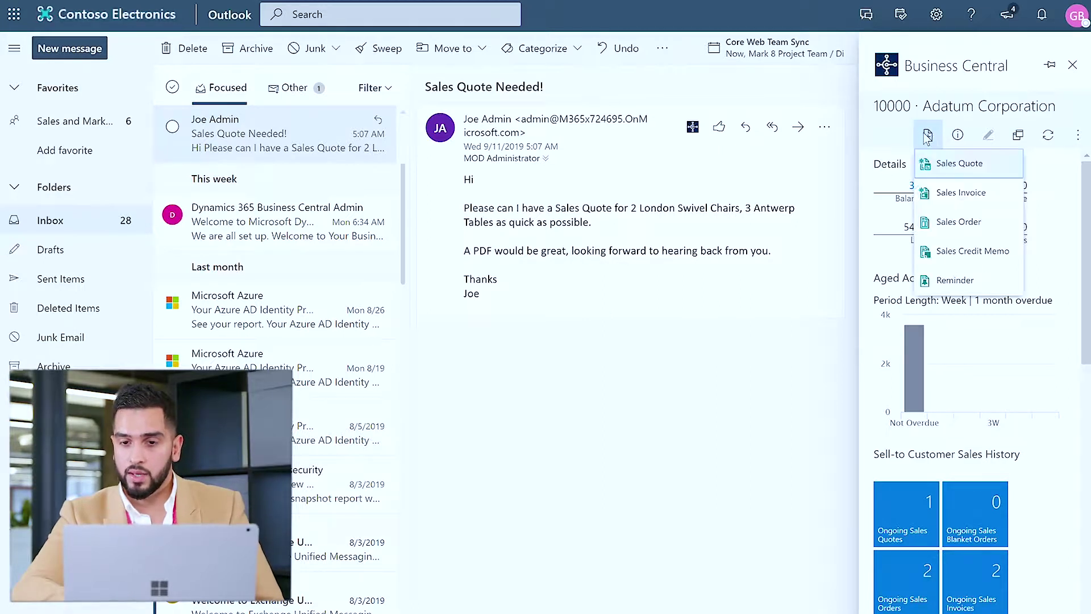
click(957, 163)
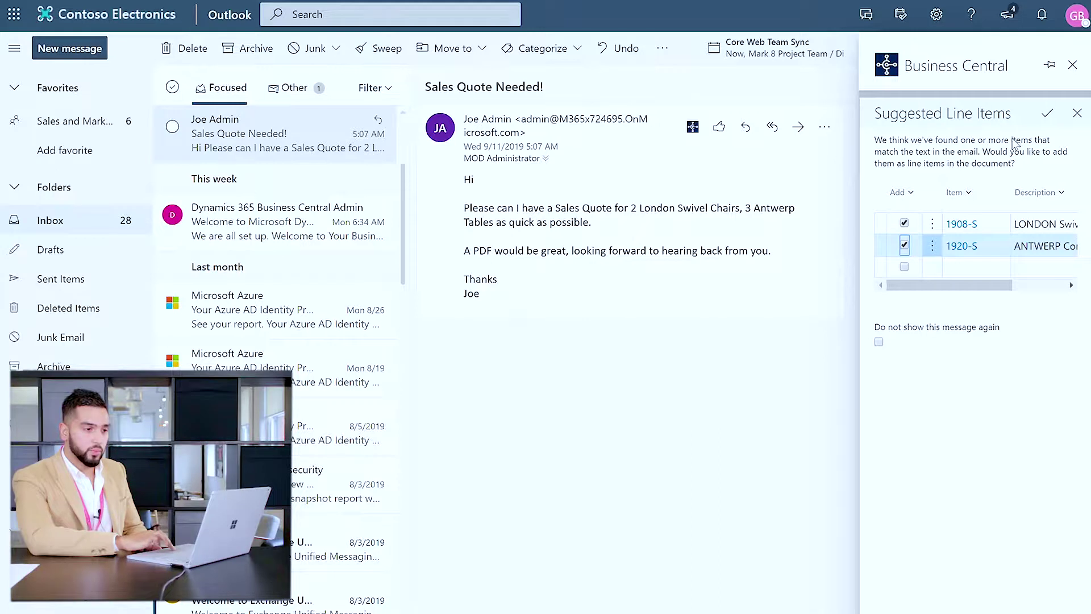
click(1072, 285)
click(1071, 286)
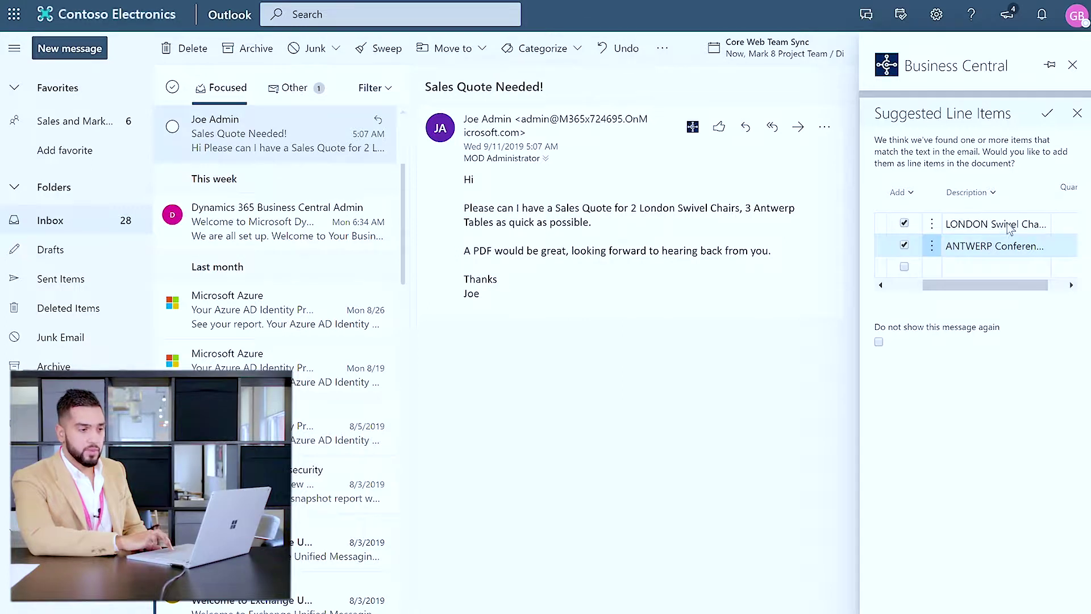
click(1071, 284)
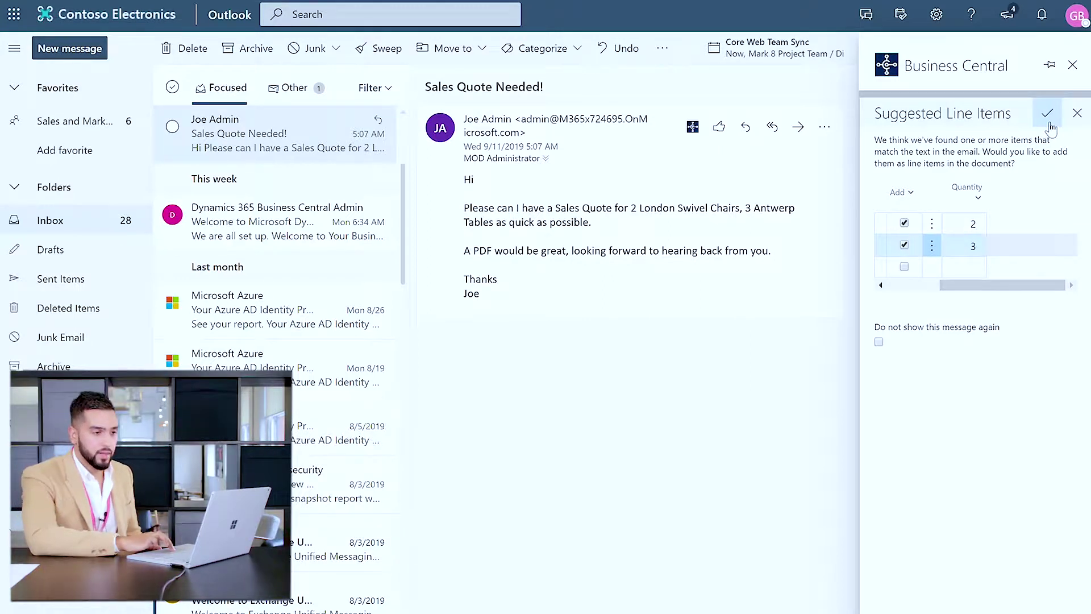
- Accept the suggested lines into quote 1006 and review their quantities, units and unit prices
click(1047, 114)
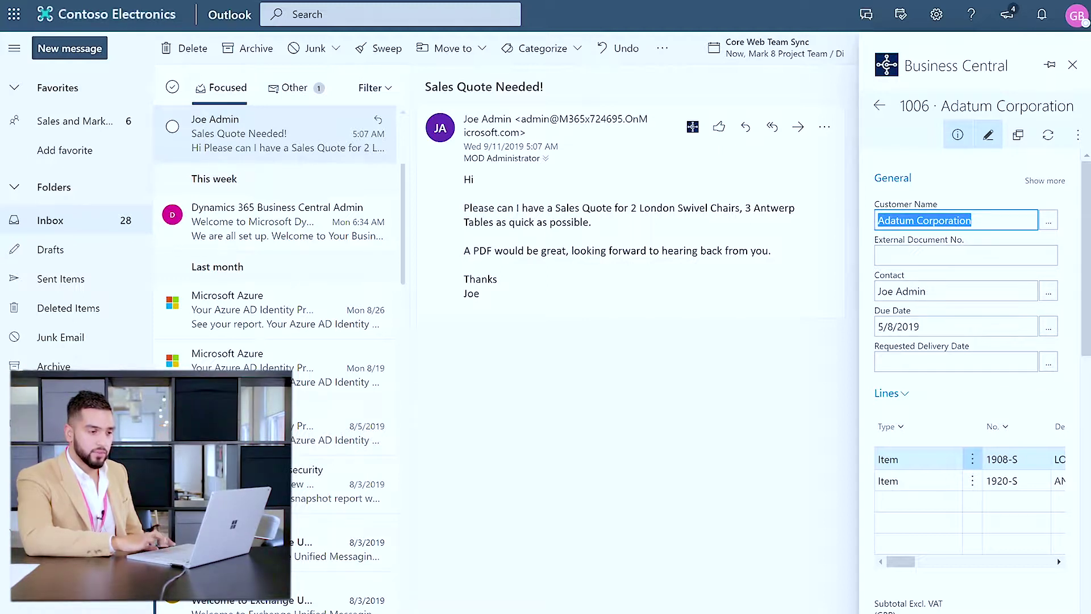
scroll(1073, 455, down, 2)
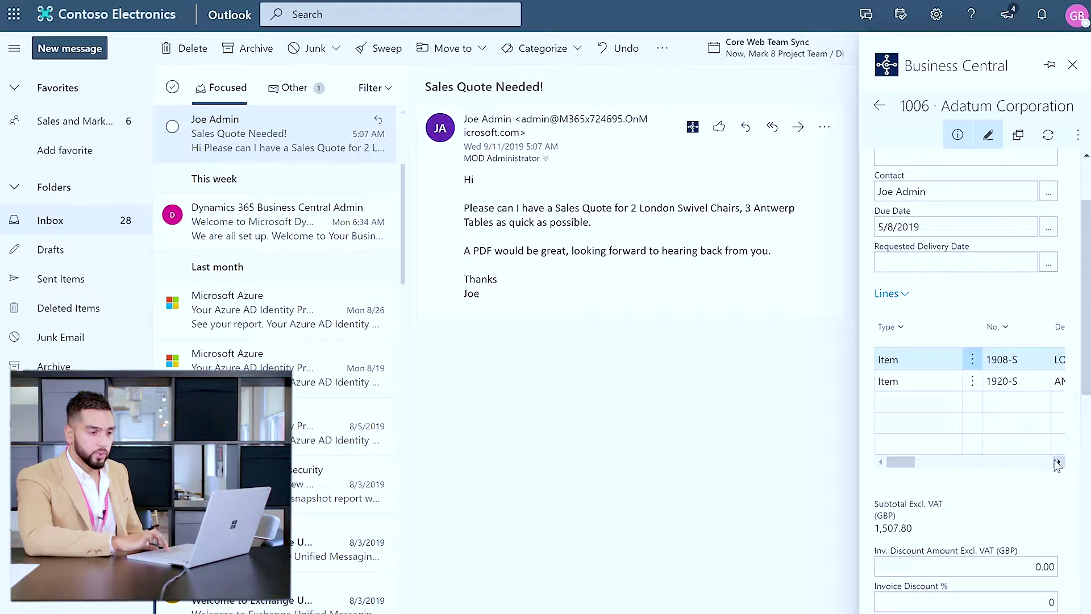
click(1057, 462)
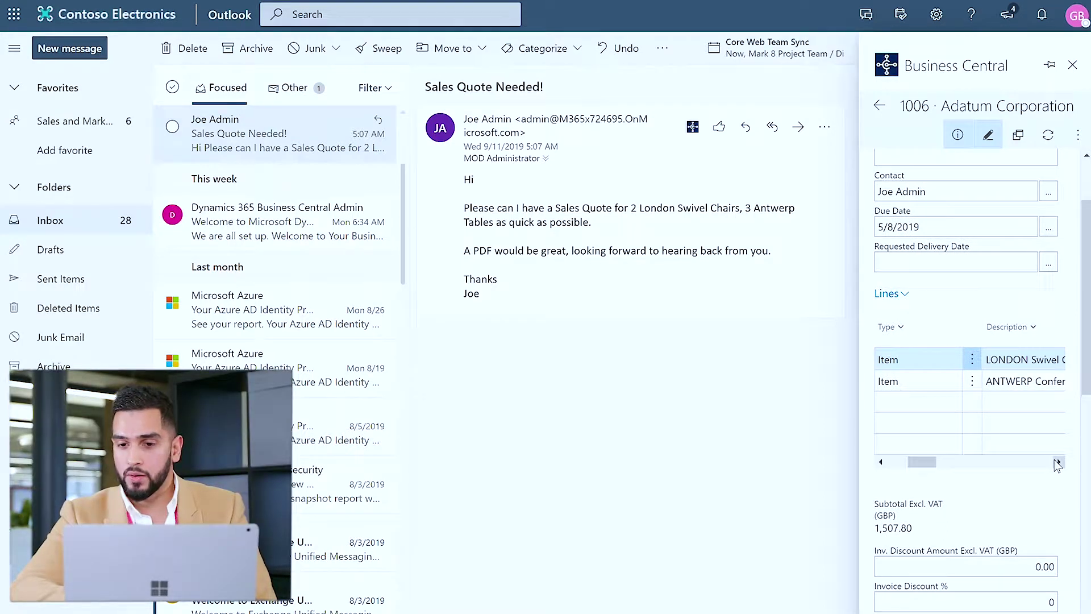
click(1058, 463)
click(1058, 462)
click(1058, 462)
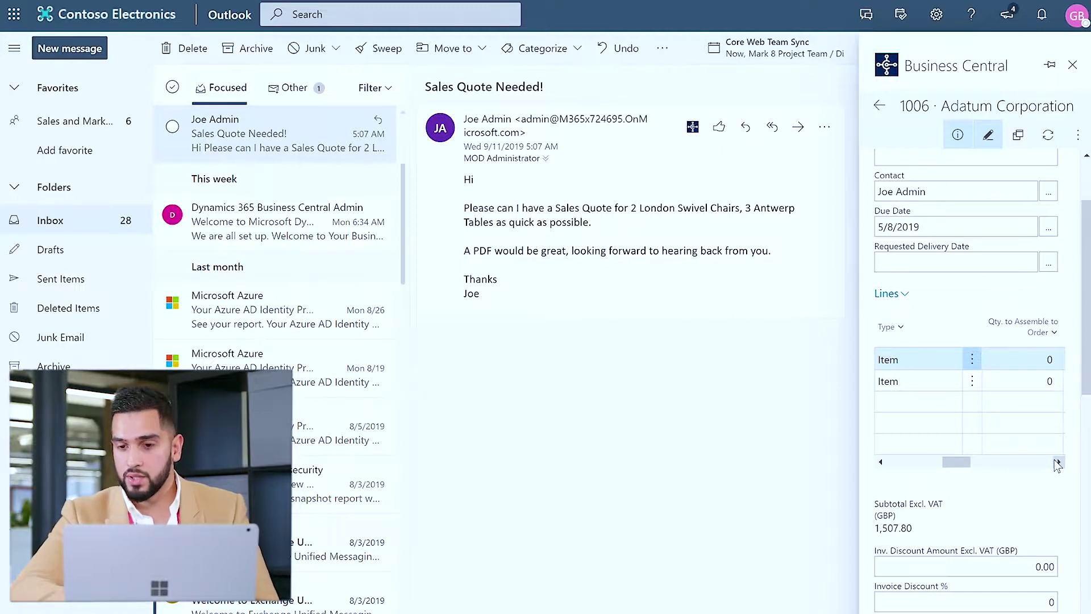
click(1058, 462)
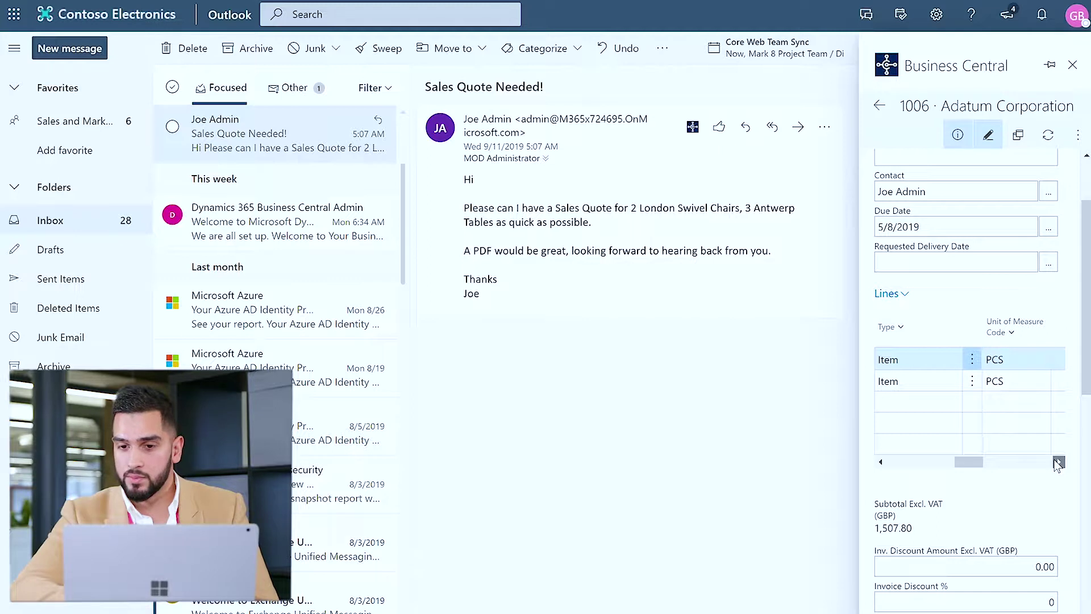
click(1058, 462)
drag(1087, 339, 1082, 568)
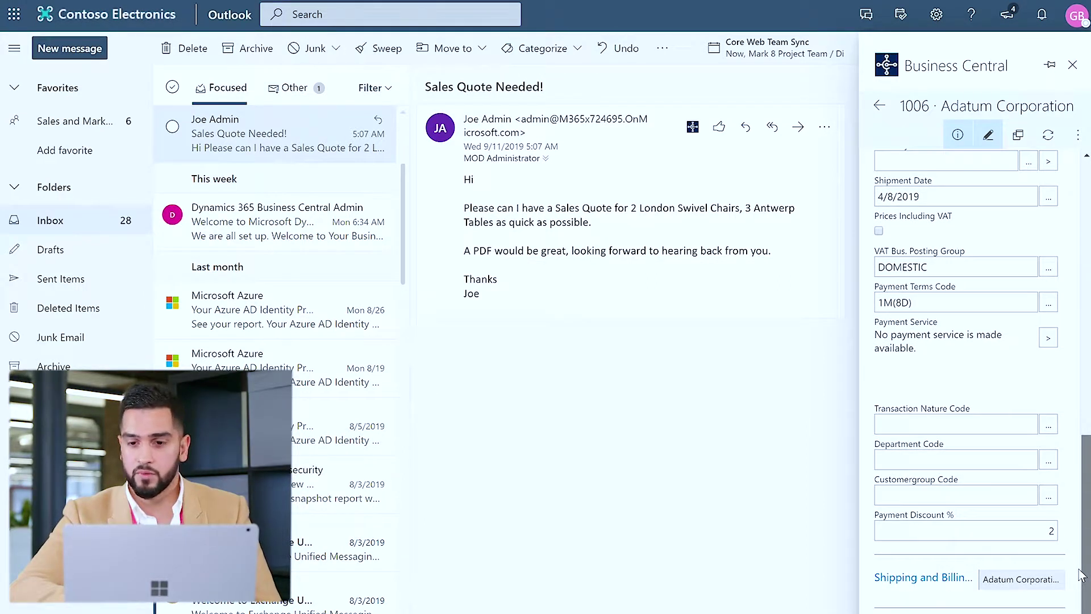
- Send quote 1006 by email, creating a reply with Sales Quote 103218.pdf attached
click(1077, 139)
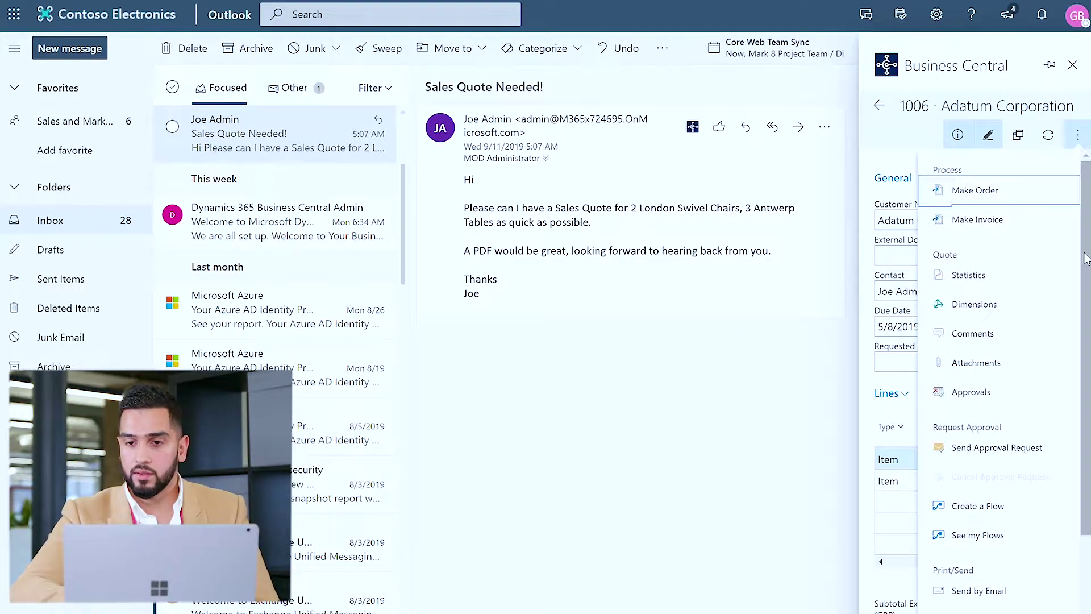
scroll(1082, 253, down, 2)
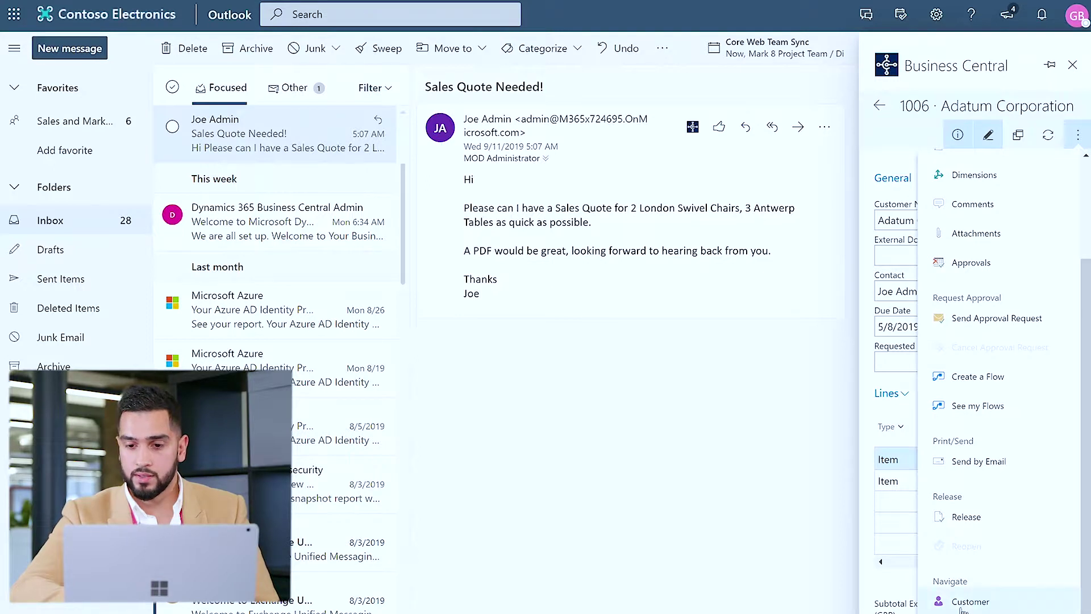
click(1080, 139)
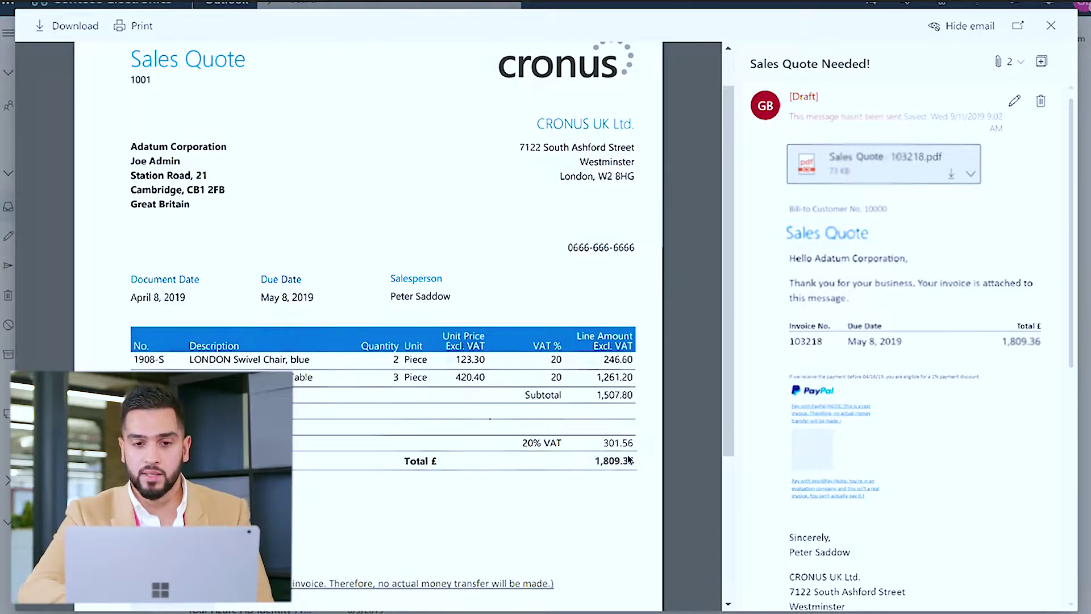
- Close the quote PDF preview and bring up the quote's actions menu again
click(1051, 26)
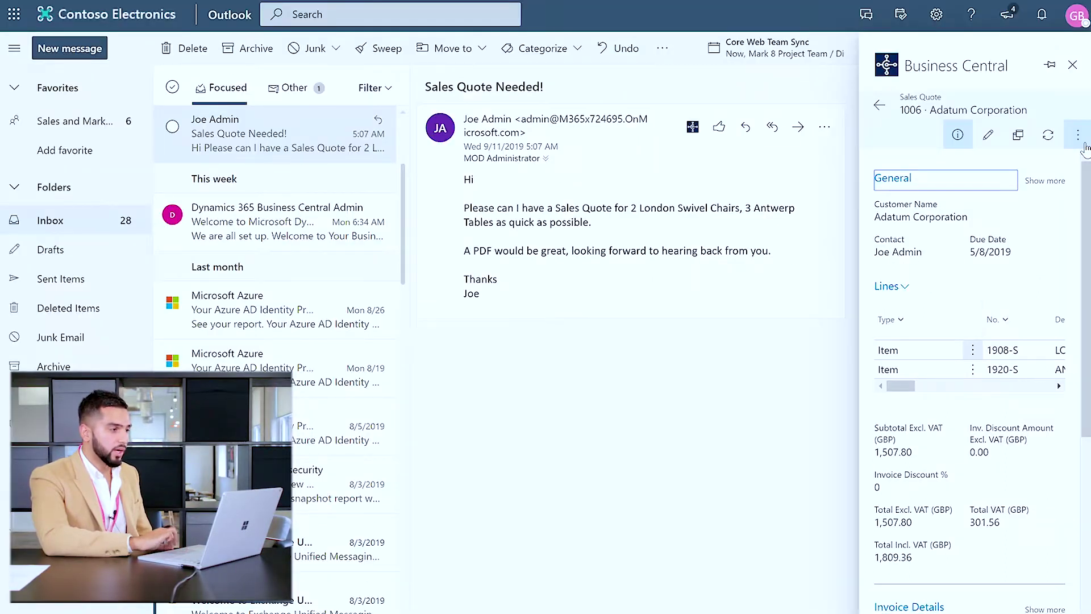
click(1077, 135)
scroll(1000, 341, down, 2)
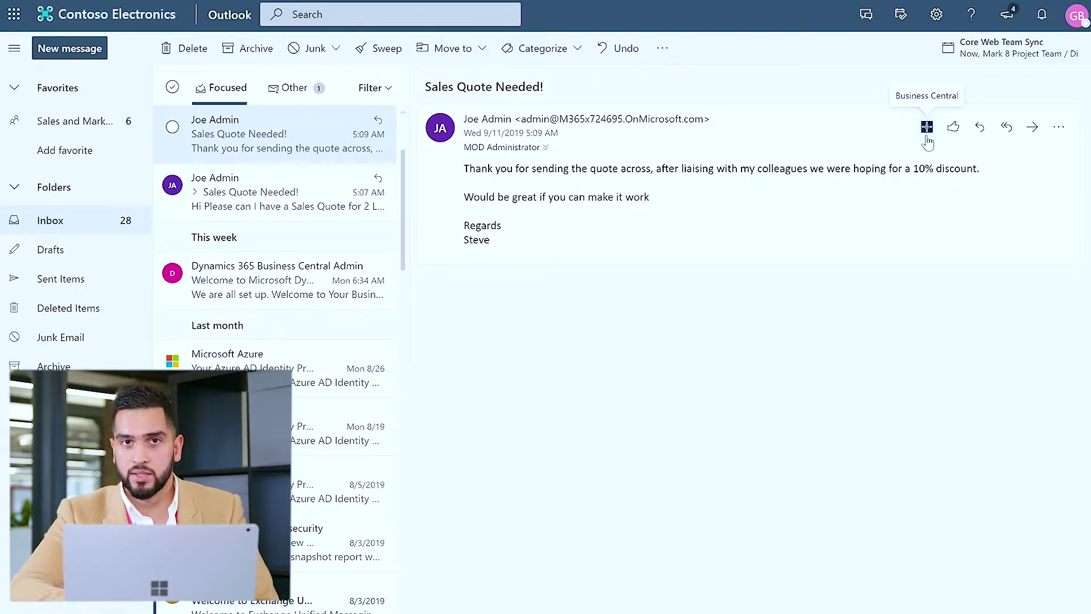
- Show Contact Insights for the reply's sender and list ongoing sales quotes 1005 and 1006
click(926, 132)
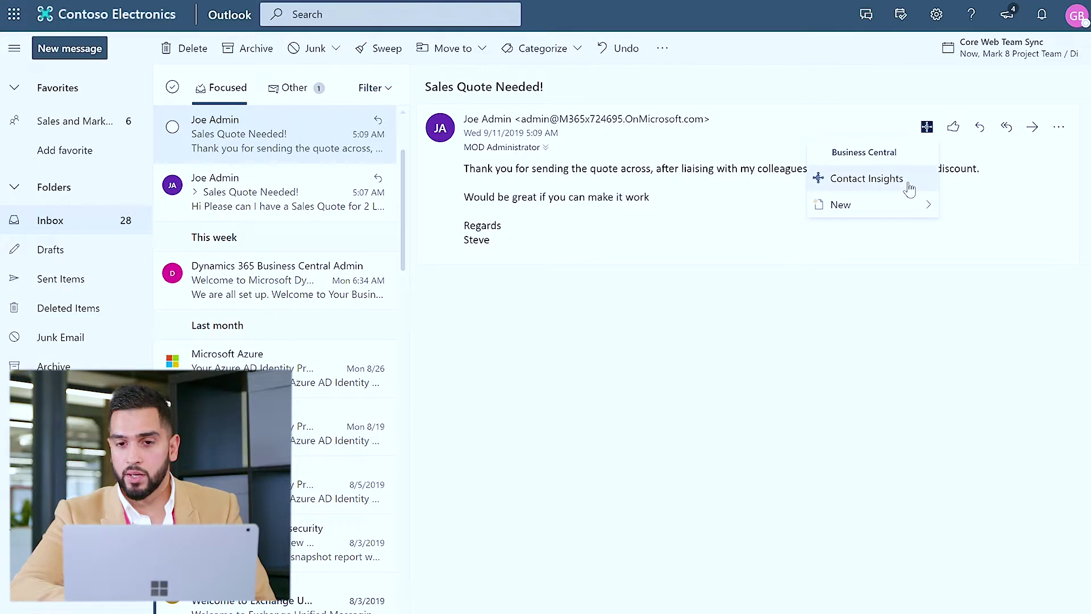
click(867, 179)
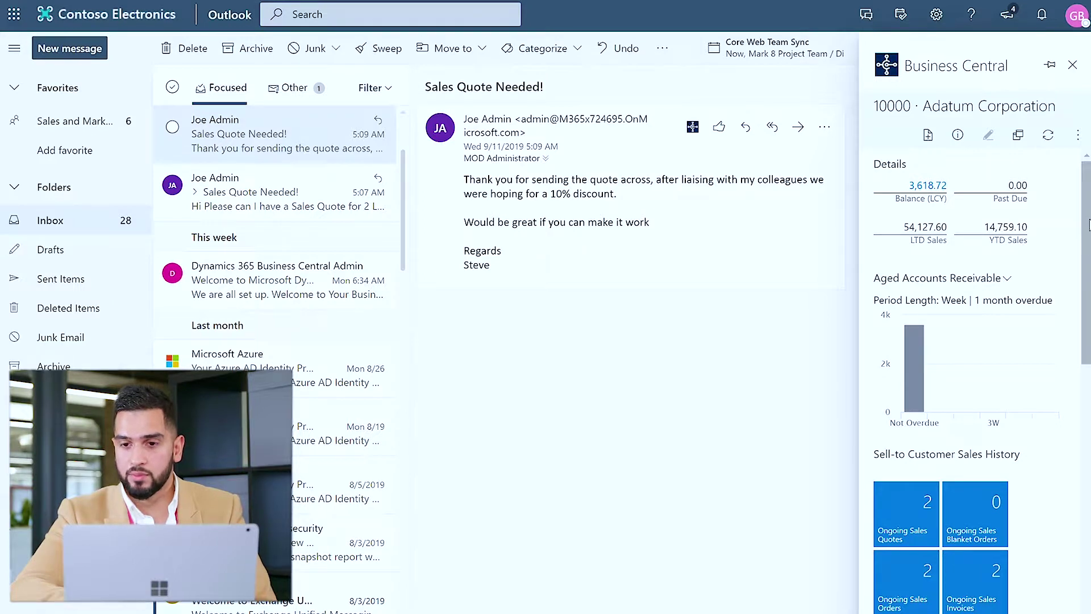
scroll(897, 339, down, 4)
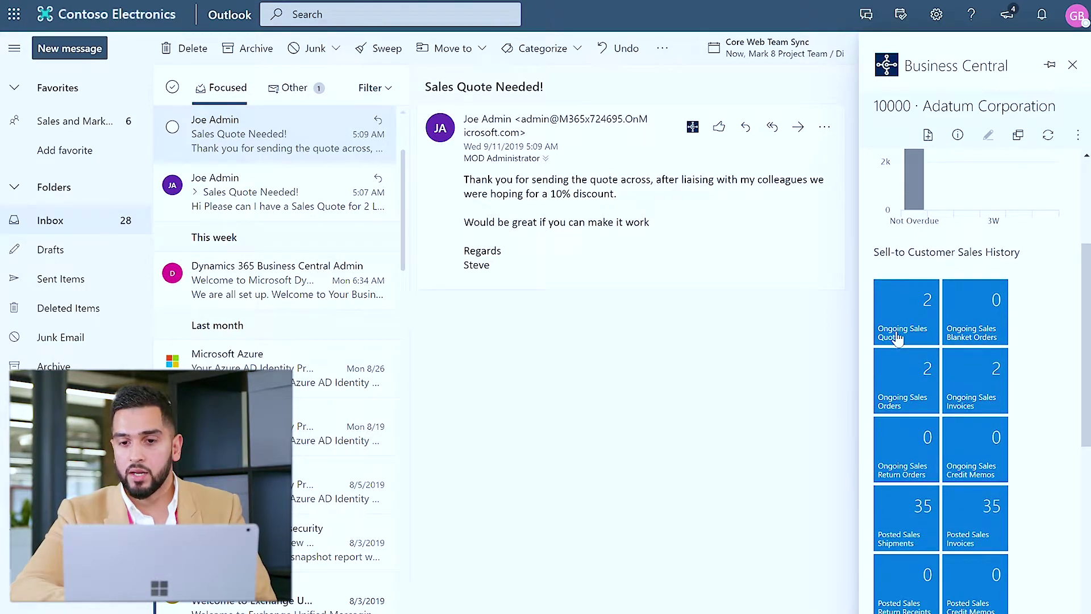
click(916, 324)
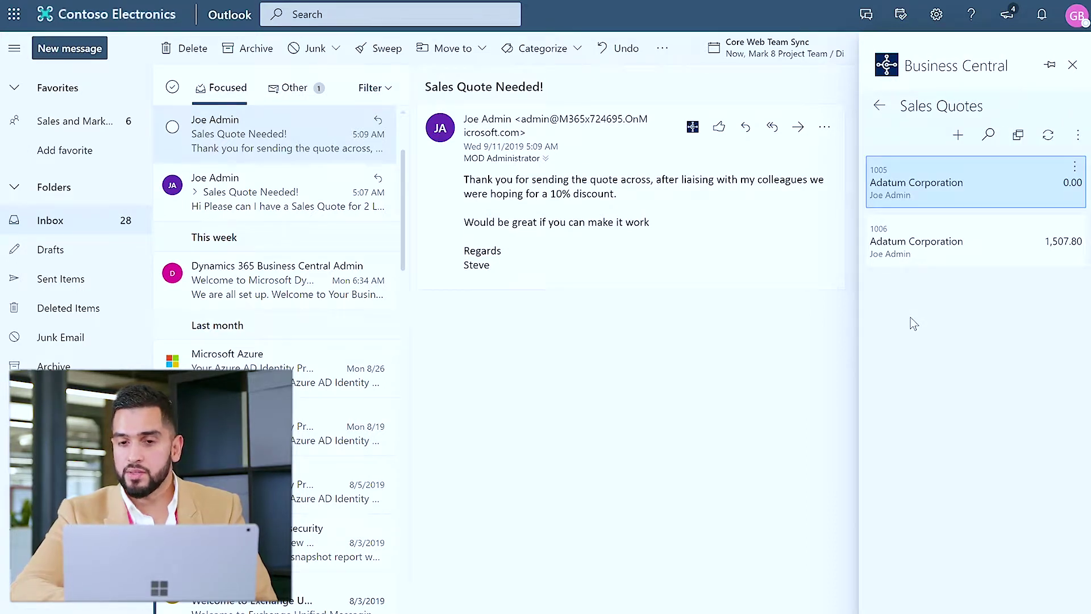
- Open quote 1006 and use Make Invoice, confirming Yes, to produce invoice 102224
click(1030, 256)
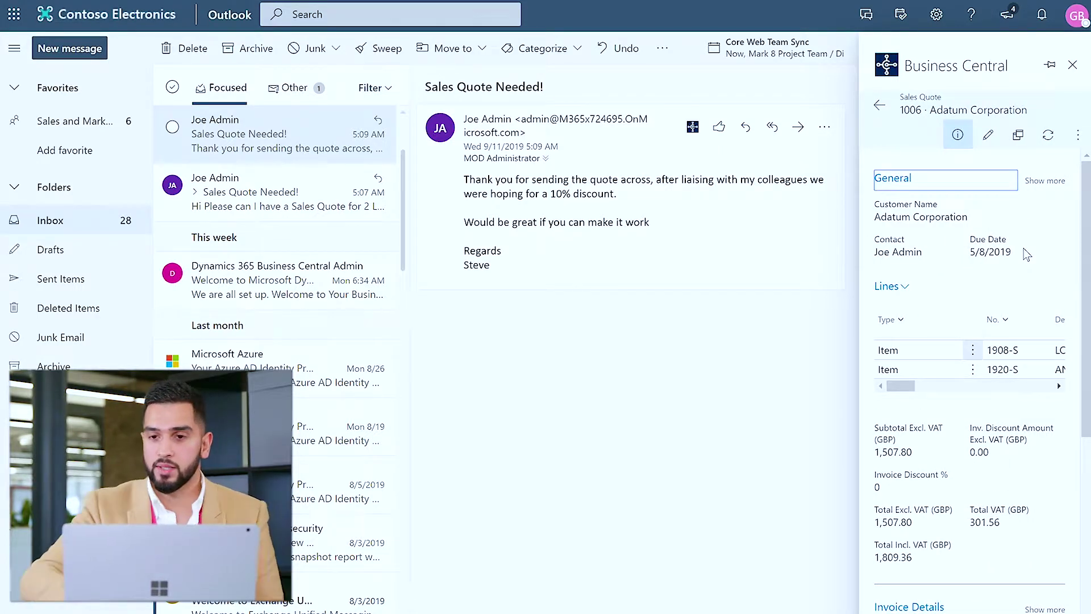
click(1080, 138)
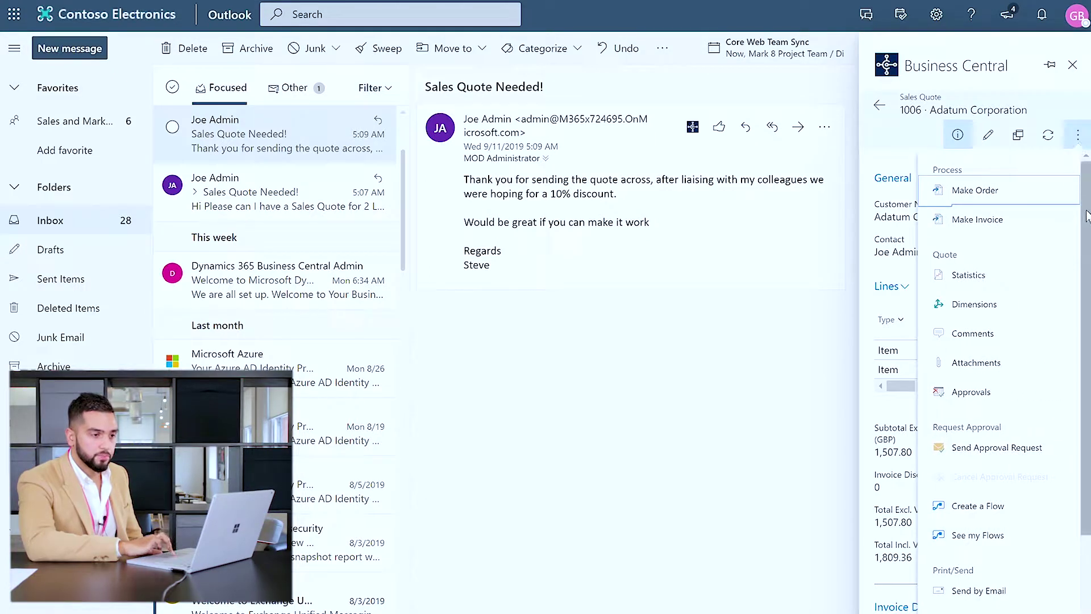
click(1011, 221)
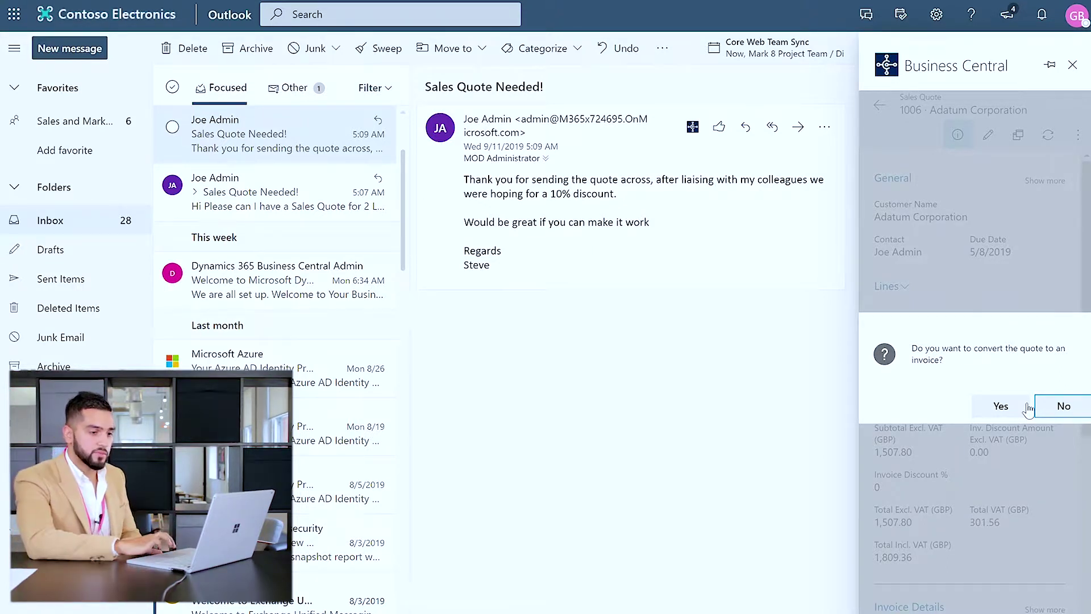
click(1023, 407)
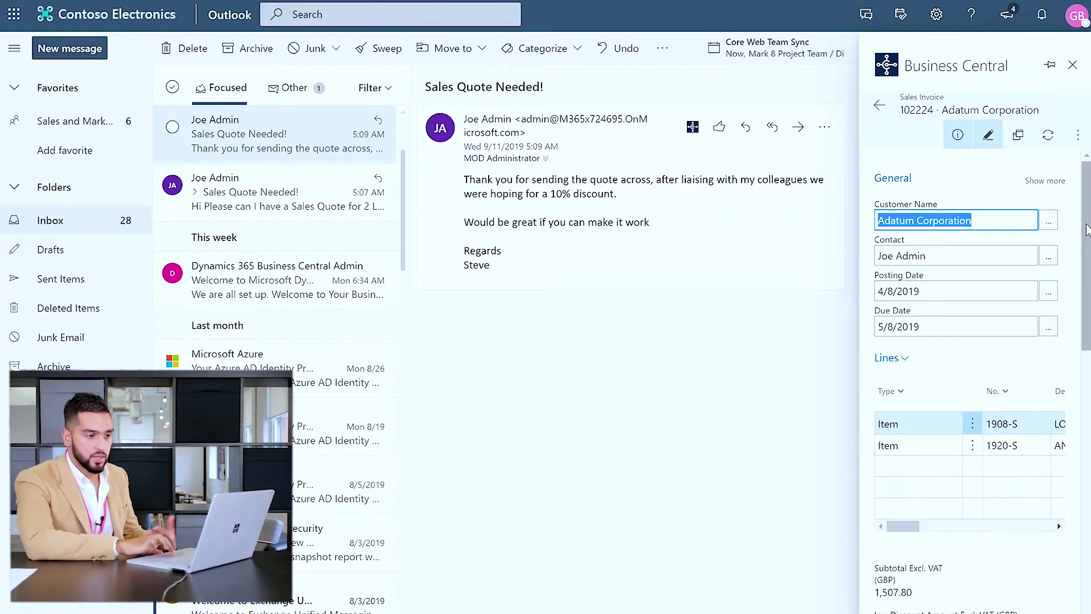
- Enter 10 in the Invoice Discount % field of invoice 102224's totals
scroll(1034, 349, down, 2)
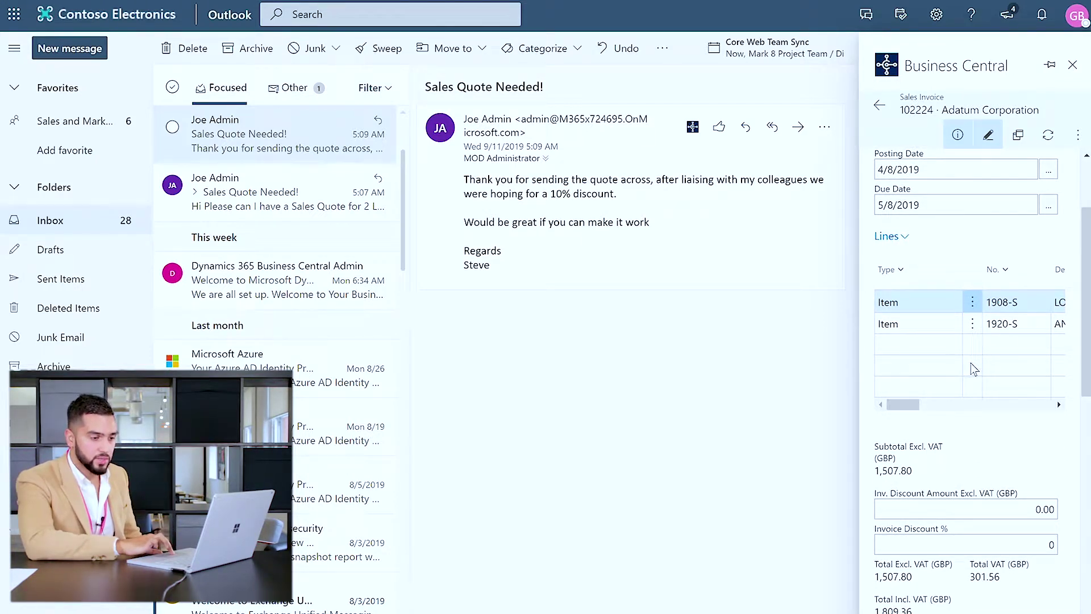
drag(1086, 283, 1087, 317)
click(1052, 466)
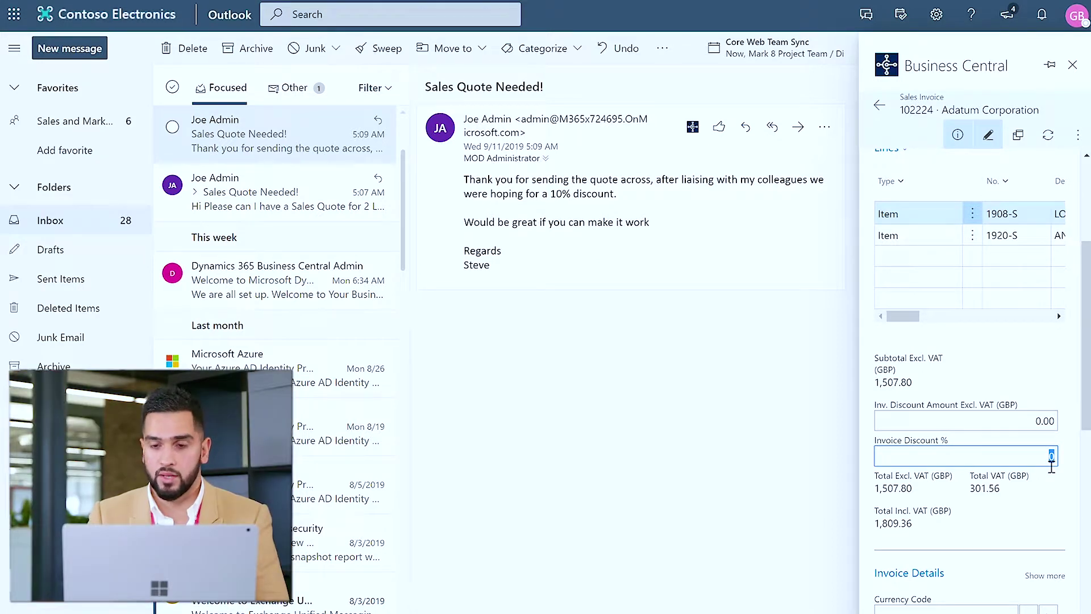
text(10)
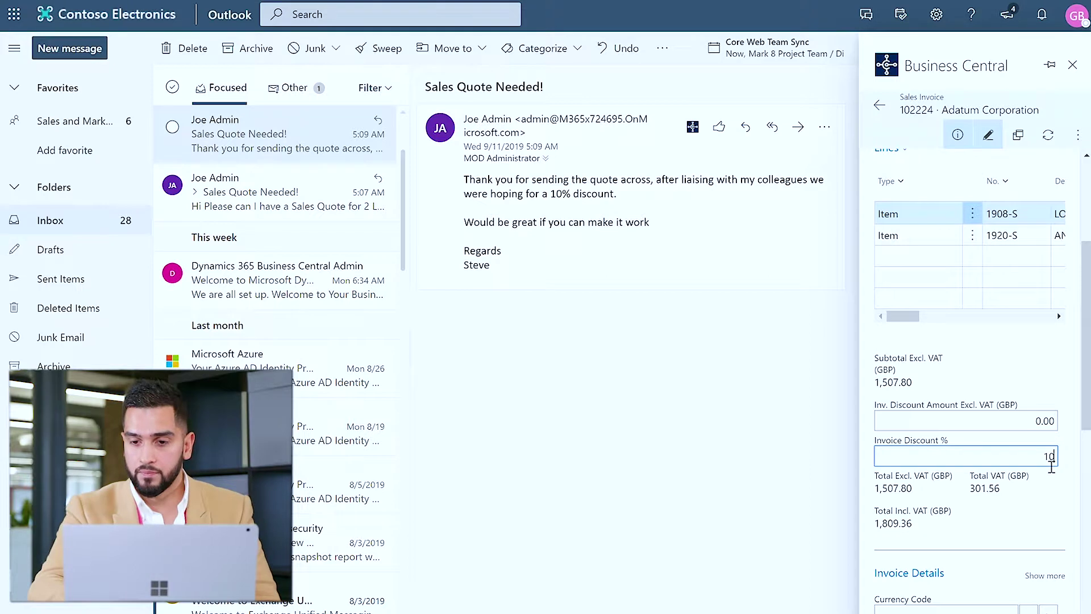
click(1071, 533)
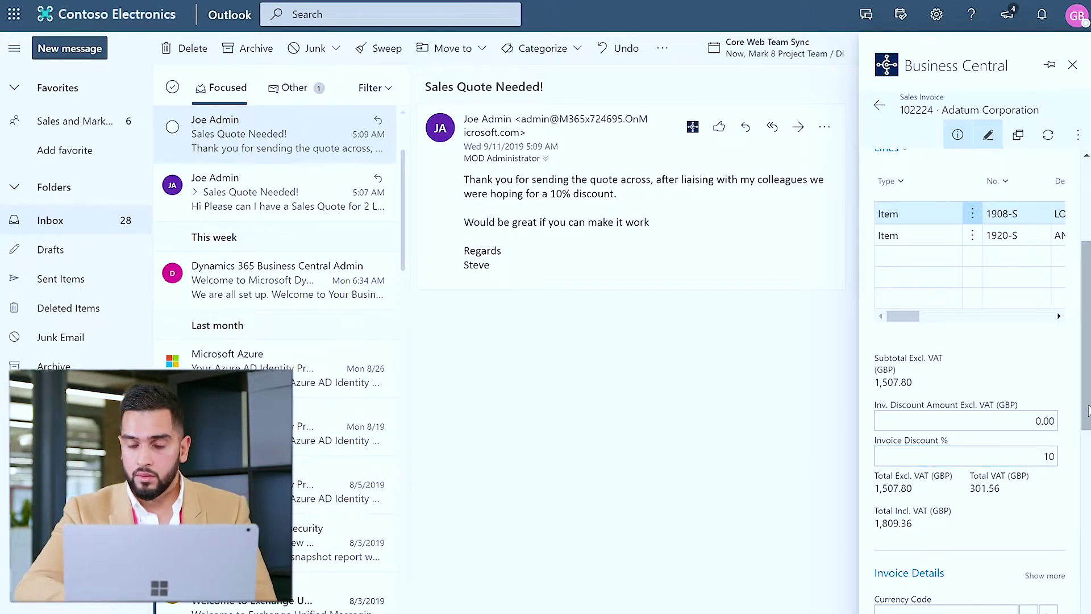
drag(1086, 409, 1087, 330)
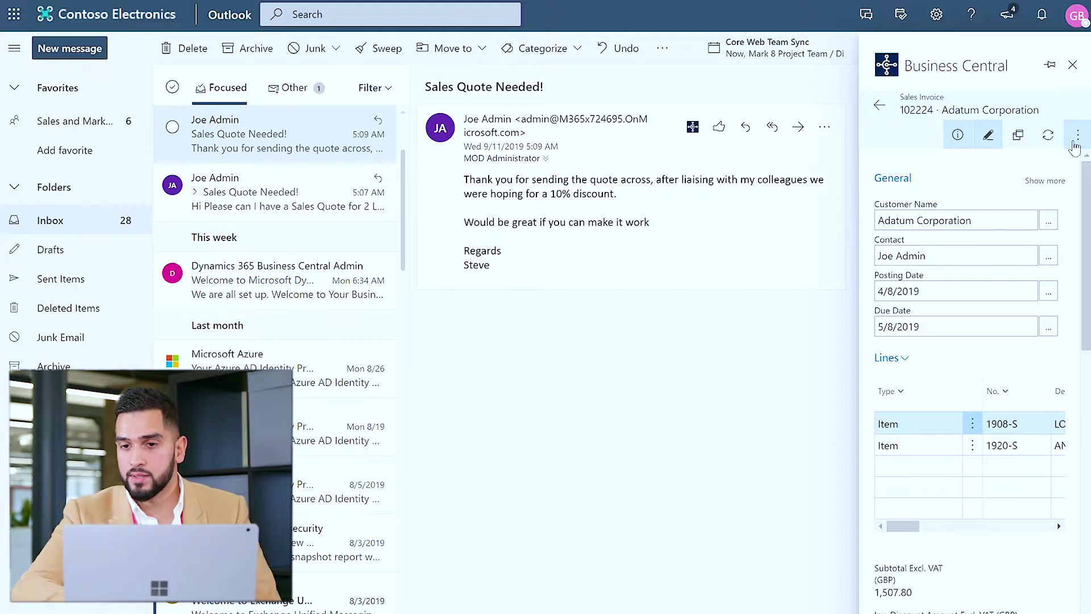
- Post invoice 102224 with Post and Send, drafting an email with Sales Invoice 103218.pdf
click(1078, 136)
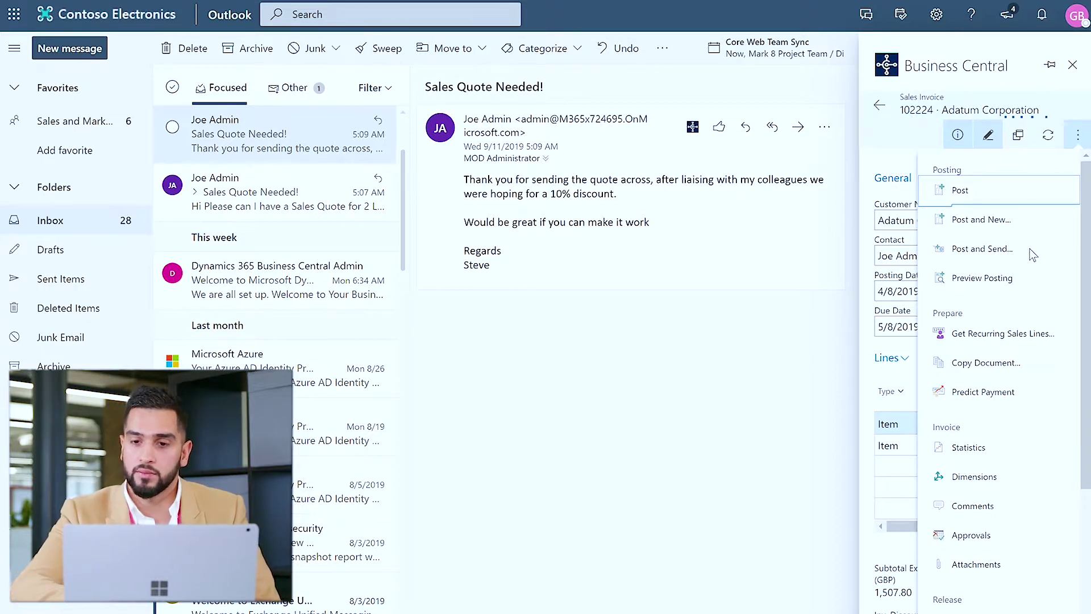
click(983, 251)
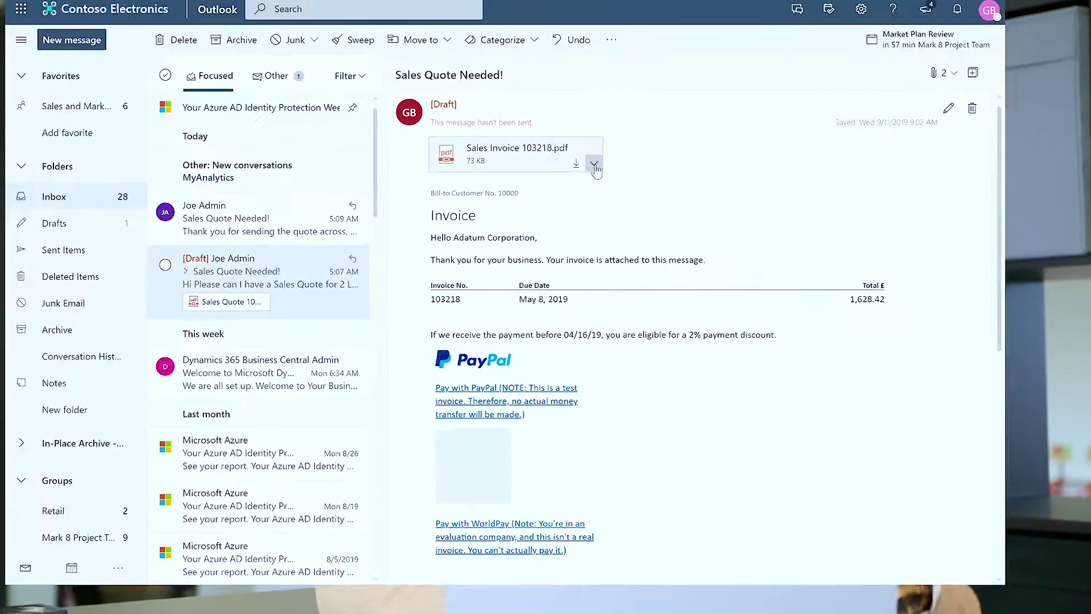
- Preview Sales Invoice 103218.pdf to confirm the -150.78 discount, then return to the original email
click(594, 165)
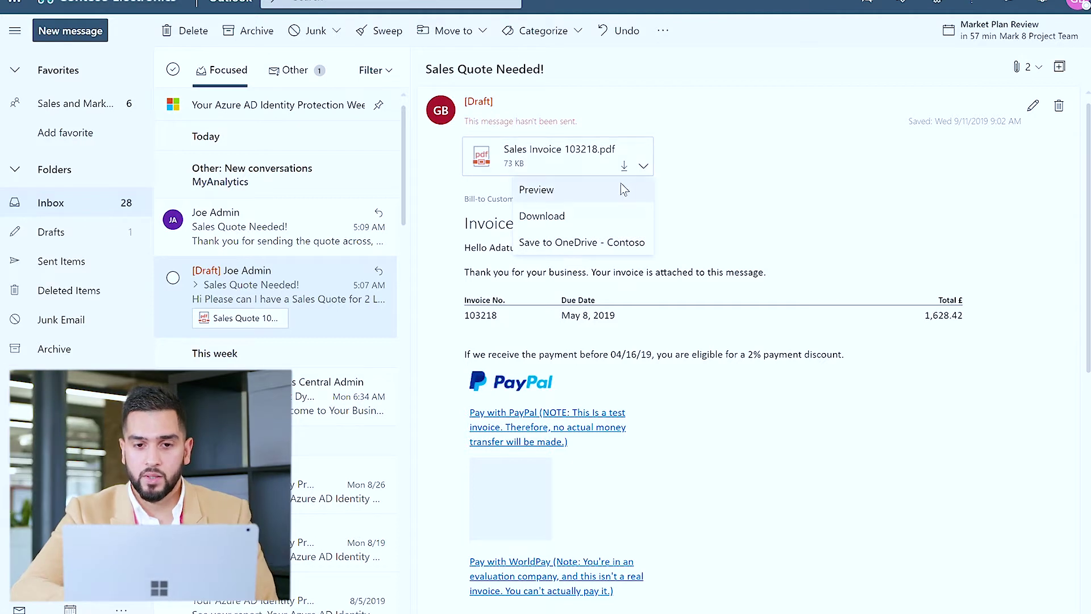
click(624, 189)
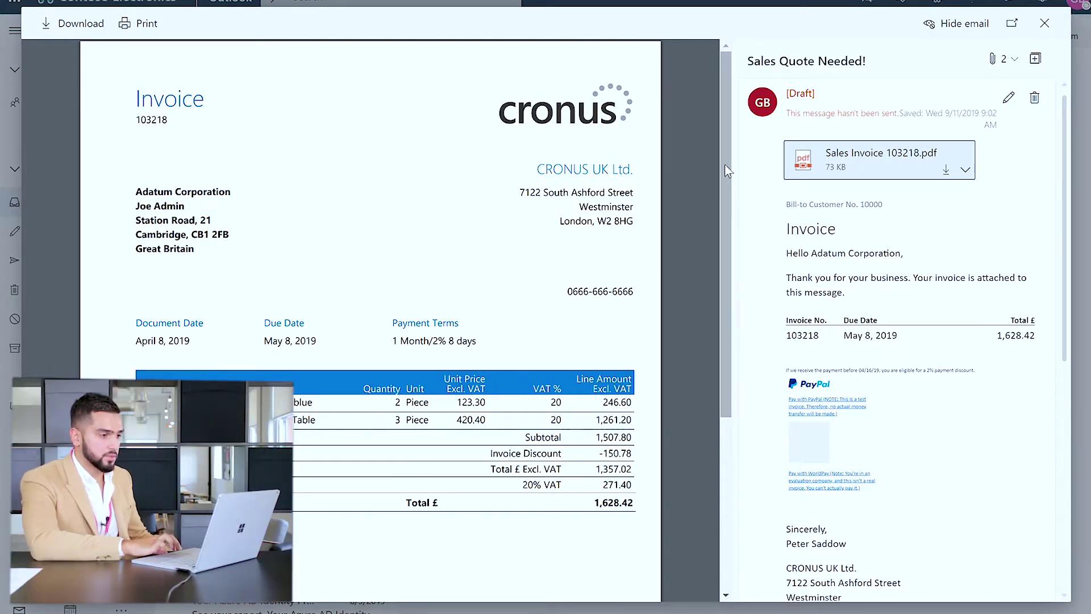
drag(725, 165, 718, 196)
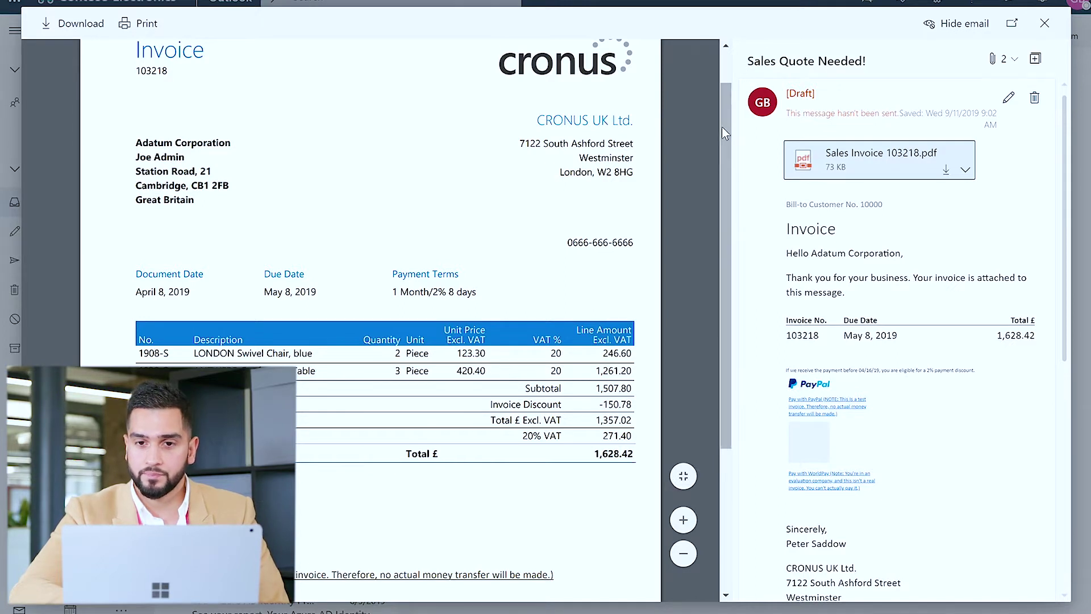
drag(722, 127, 725, 77)
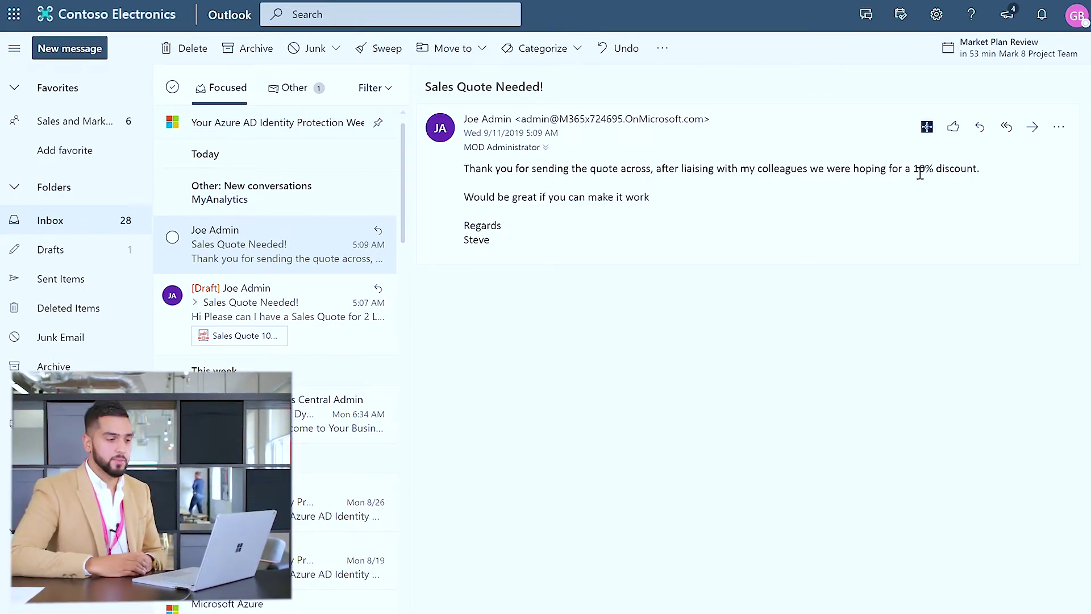
- Open Contact Insights and drill into Balance (LCY) to list invoices 103215–103218
click(932, 129)
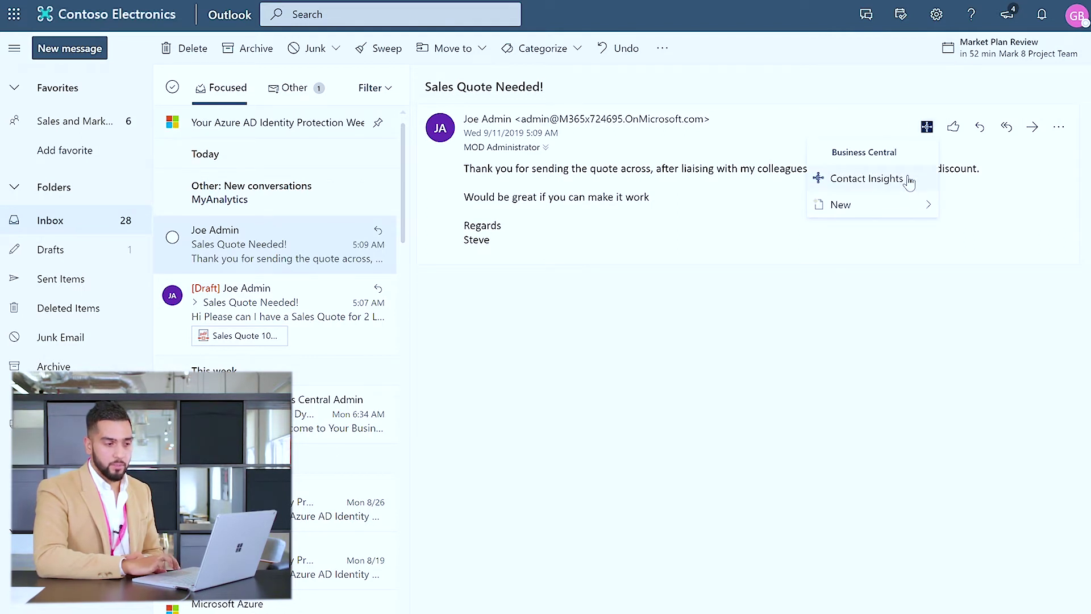
click(867, 179)
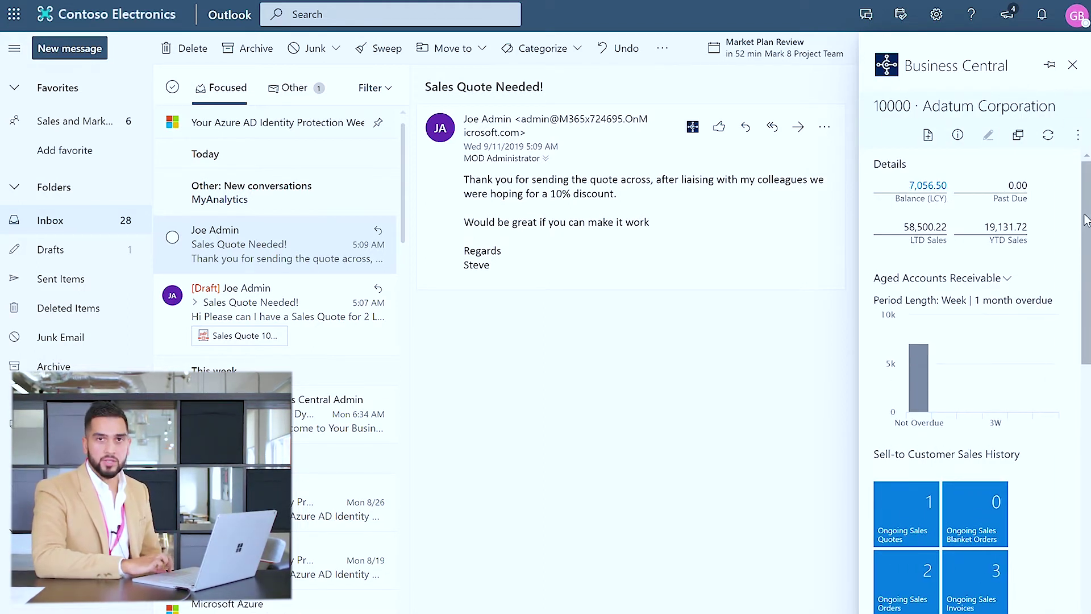
mouse_move(1086, 220)
mouse_down()
mouse_move(1086, 236)
mouse_move(1086, 222)
mouse_up()
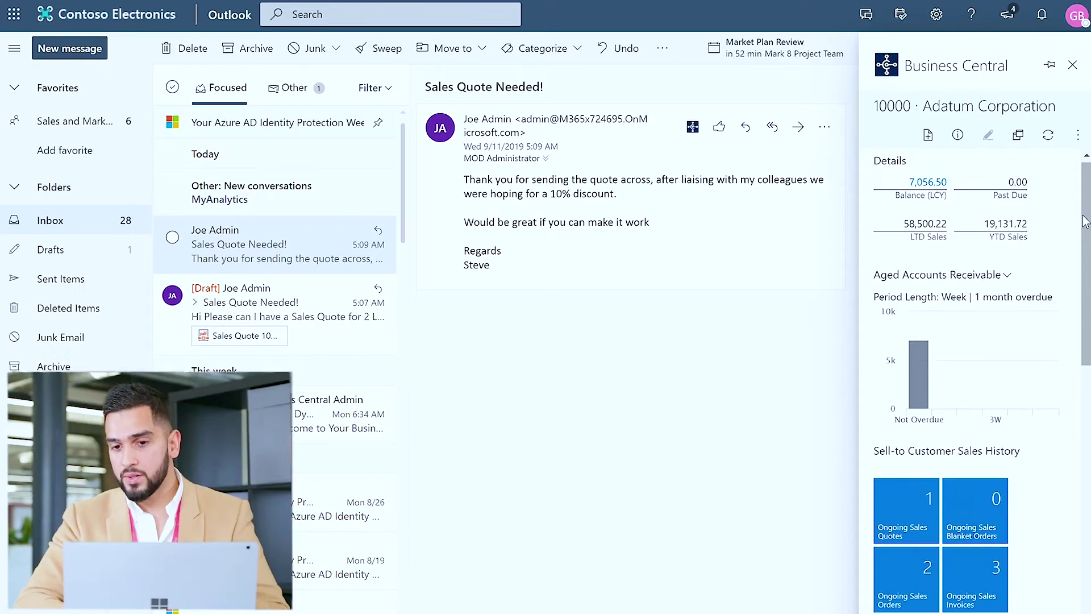
click(928, 183)
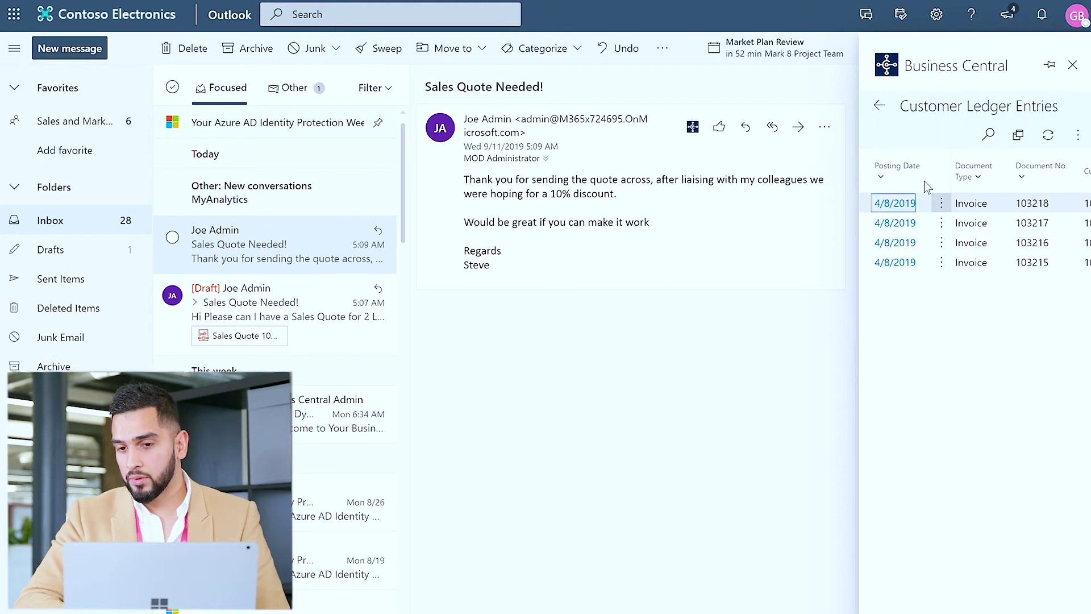